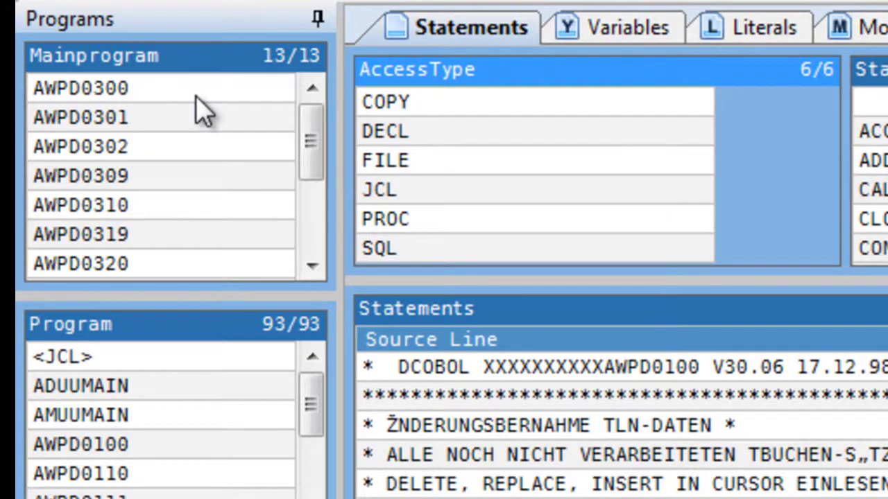
Select main program AWPD0300 and create its callgraph showing calls to AWUD0302 and AWUD0304.
{"action": "left_click", "coordinate": [197, 96]}
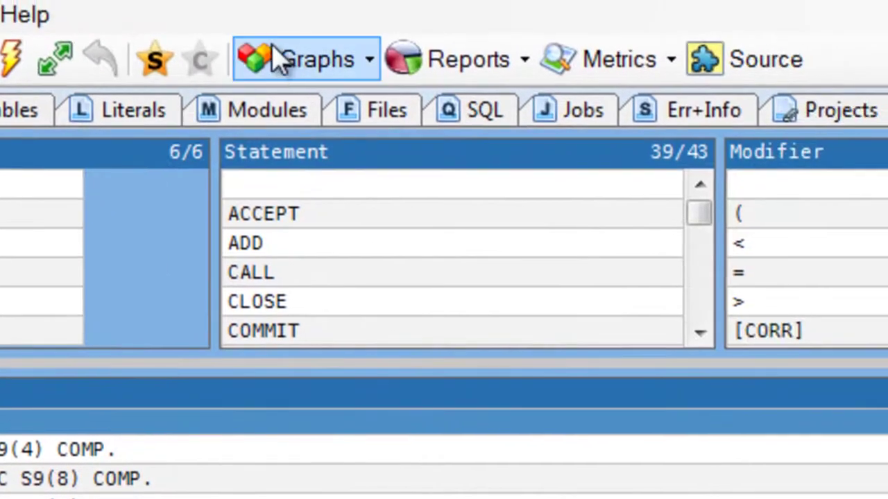
{"action": "left_click", "coordinate": [288, 61]}
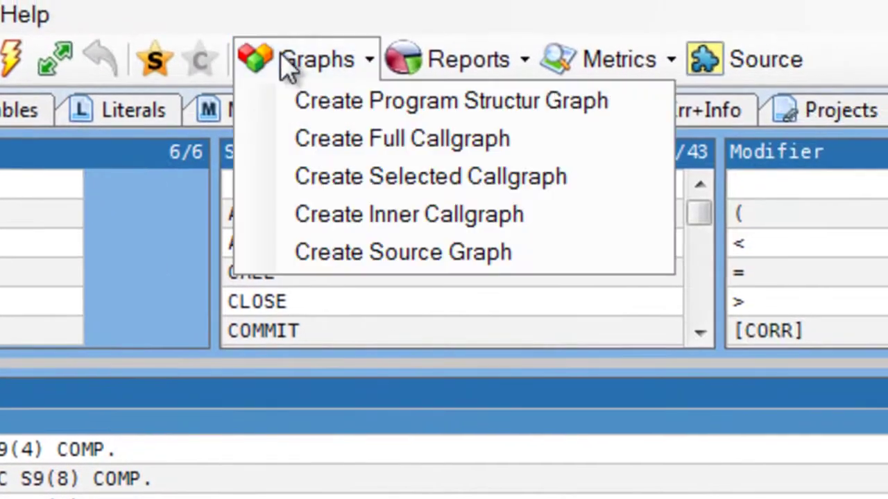
{"action": "left_click", "coordinate": [360, 181]}
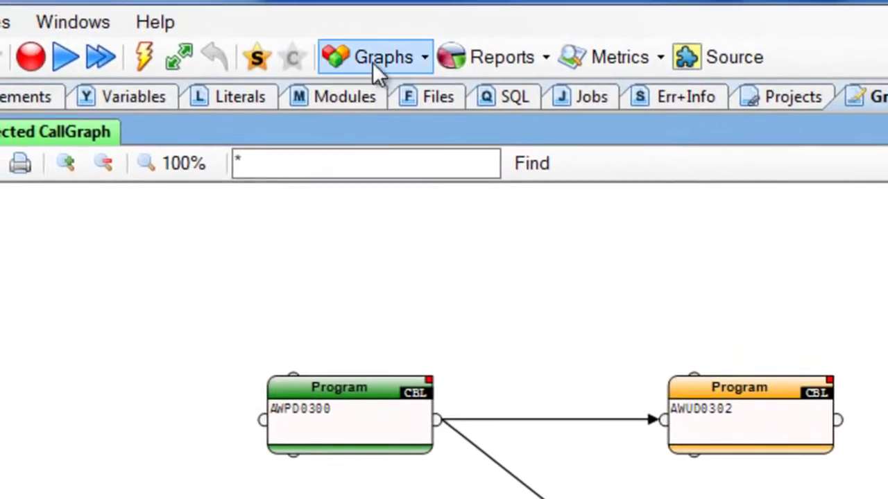
Create the full callgraph and use Select in Cube (+Reset) on the AWUD0302 node.
{"action": "left_click", "coordinate": [373, 62]}
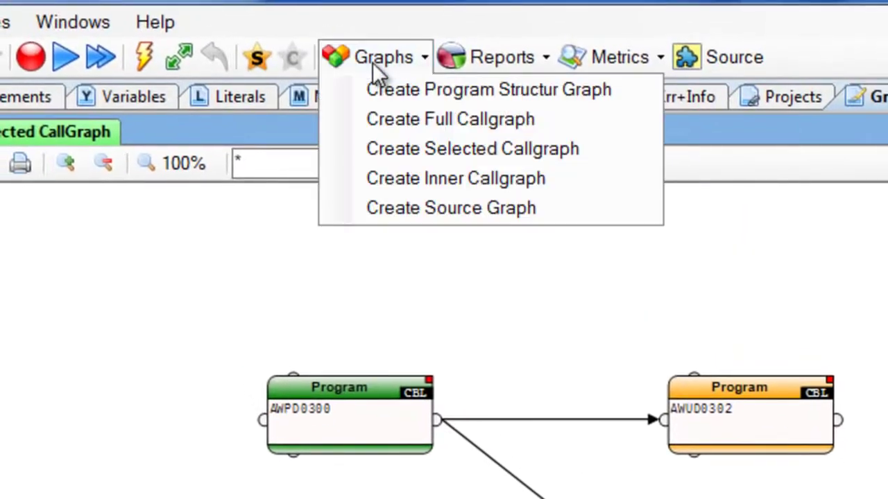
{"action": "left_click", "coordinate": [403, 113]}
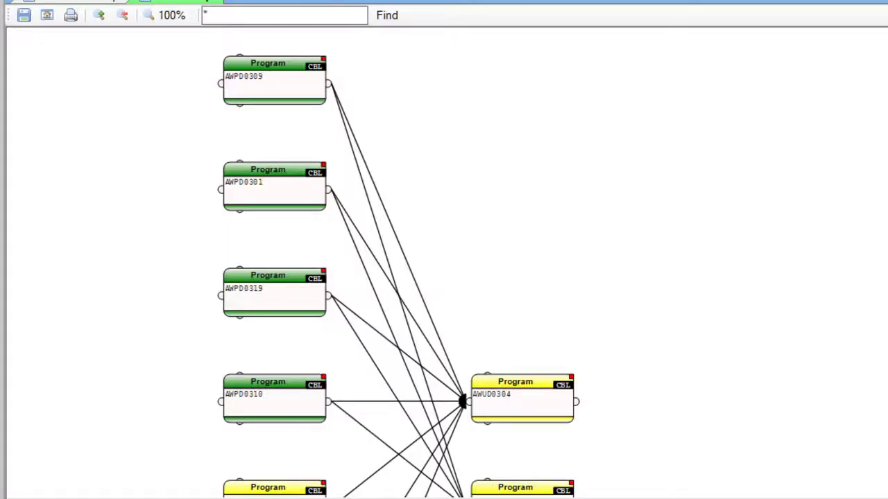
{"action": "scroll", "coordinate": [398, 264], "scroll_direction": "down", "scroll_amount": 10}
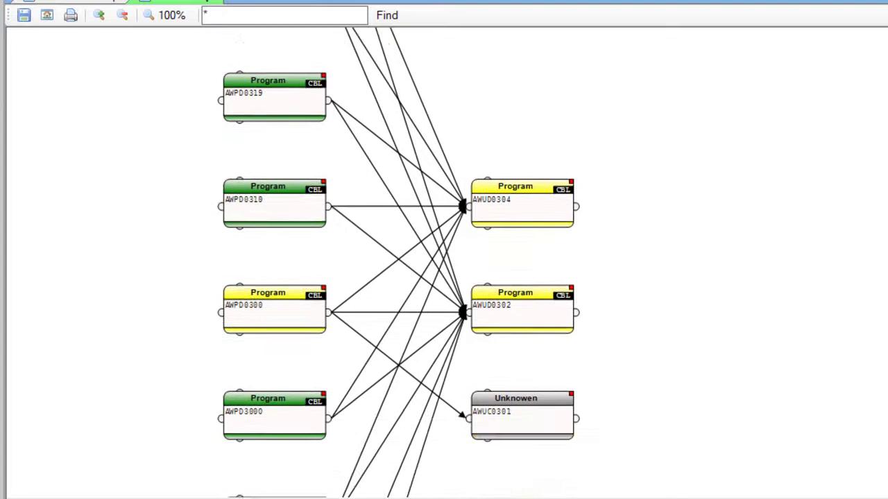
{"action": "scroll", "coordinate": [398, 263], "scroll_direction": "down", "scroll_amount": 3}
{"action": "scroll", "coordinate": [398, 264], "scroll_direction": "up", "scroll_amount": 4}
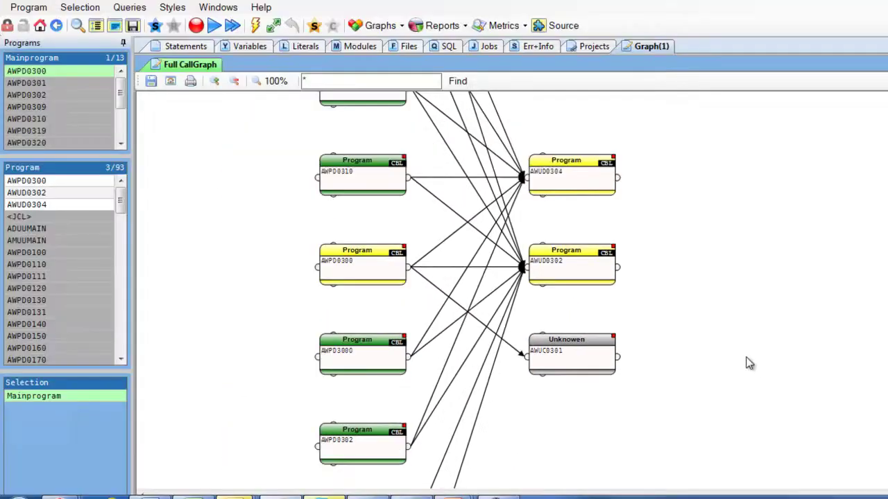
{"action": "right_click", "coordinate": [570, 271]}
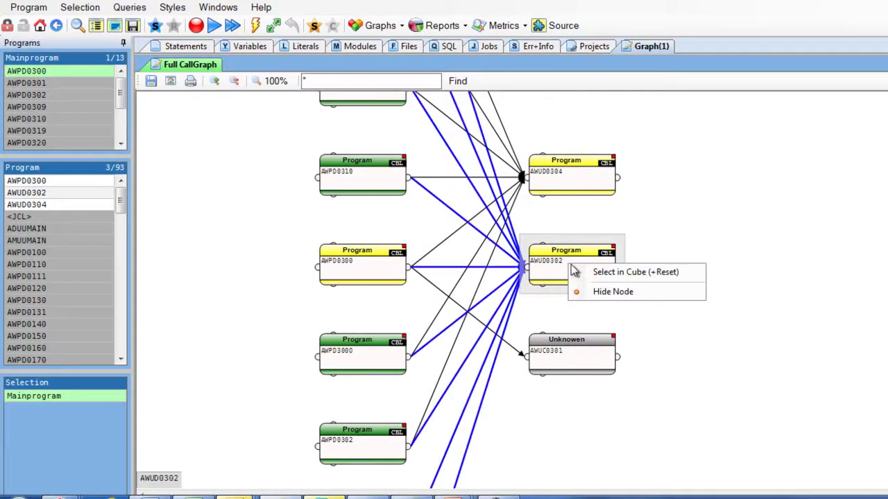
{"action": "left_click", "coordinate": [612, 272]}
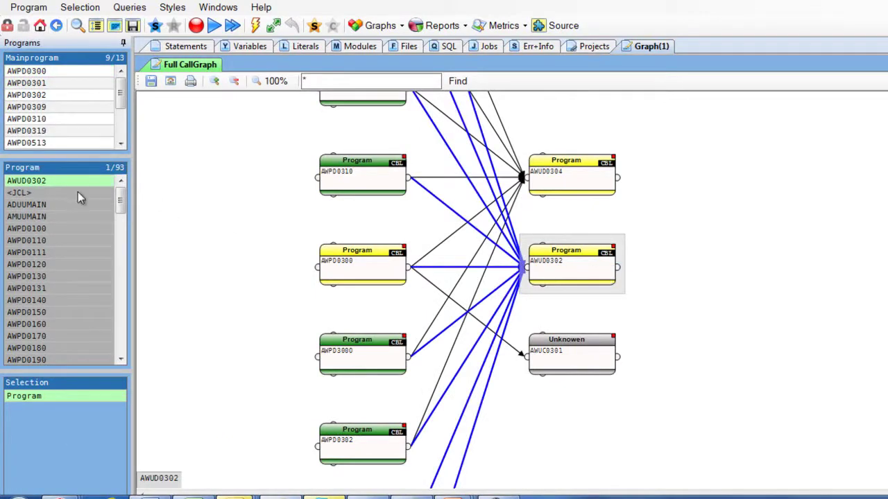
Browse AWUD0302's Statements, Variables, Literals, Modules, SQL, Err+Info and Projects views, ending on Statements.
{"action": "left_click", "coordinate": [185, 47]}
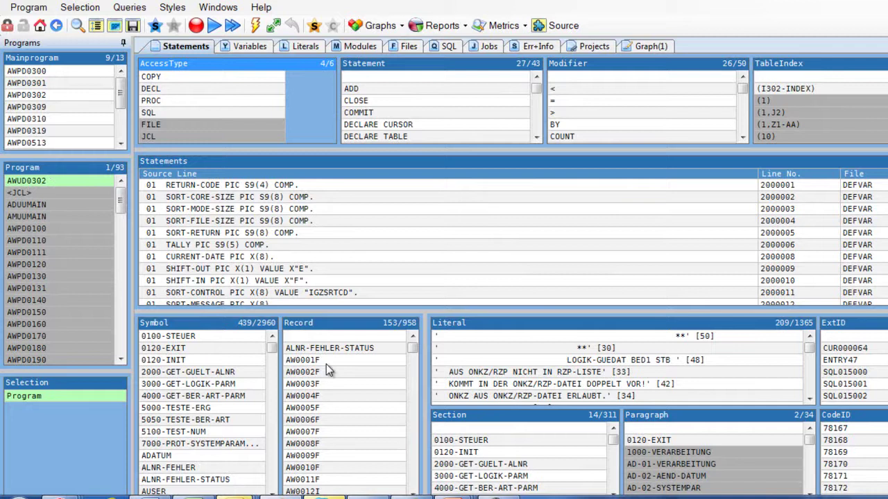
{"action": "left_click", "coordinate": [250, 47]}
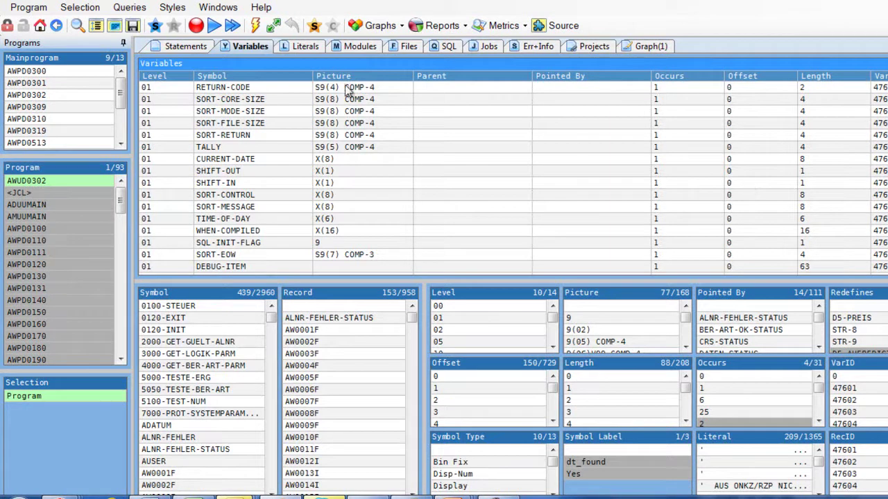
{"action": "left_click", "coordinate": [307, 46]}
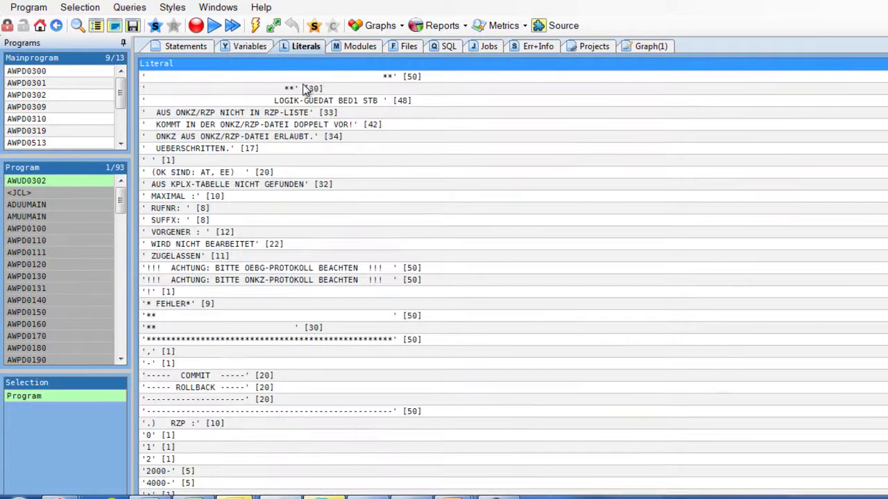
{"action": "left_click", "coordinate": [359, 49]}
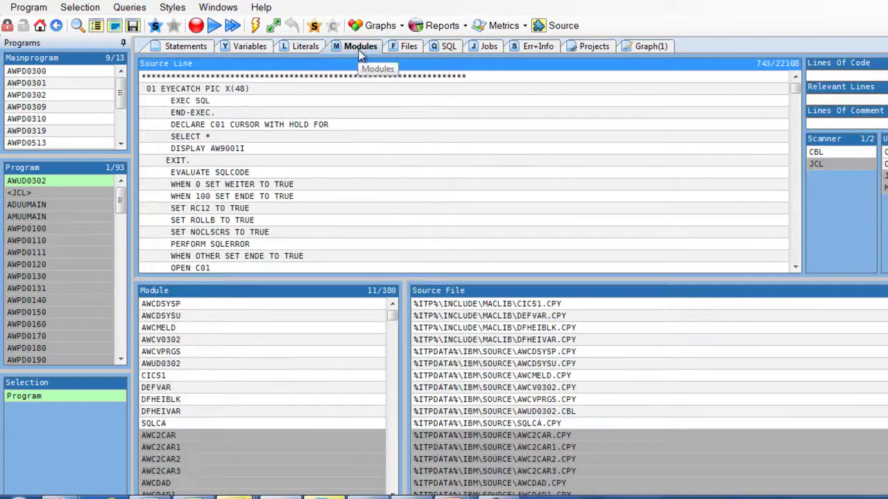
{"action": "left_click", "coordinate": [446, 47]}
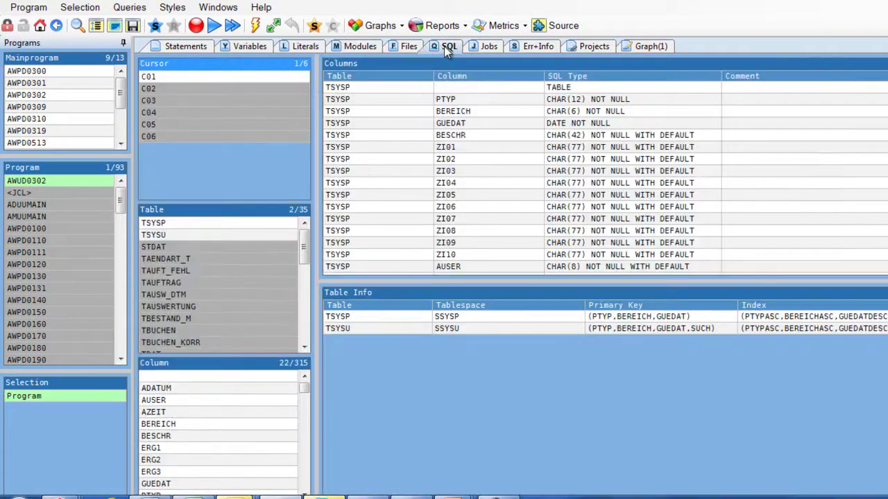
{"action": "left_click", "coordinate": [538, 47]}
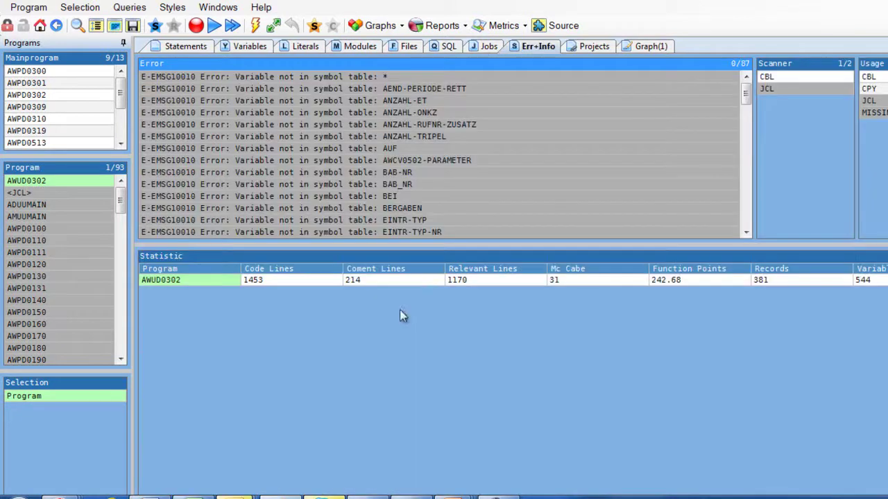
{"action": "left_click", "coordinate": [595, 47]}
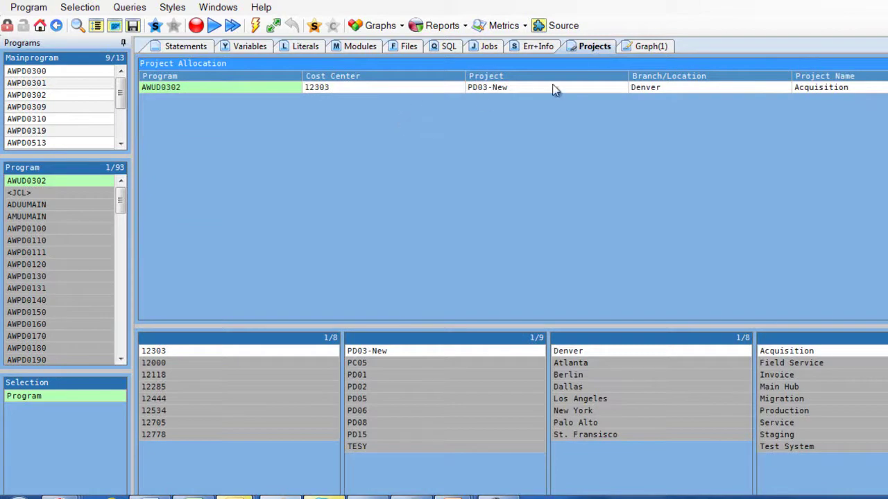
{"action": "left_click", "coordinate": [646, 46]}
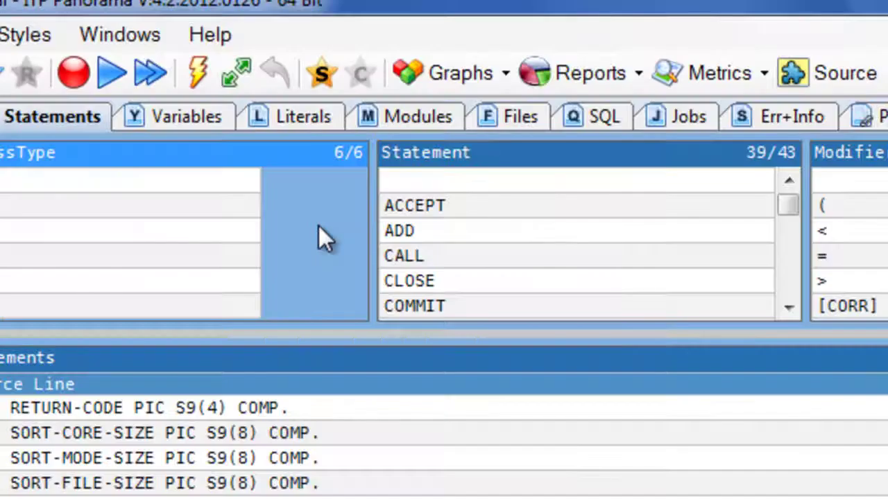
Create the Source Graph and scroll down to the AWPD0300, AWUD0302 and AWUD0304 CBL nodes.
{"action": "left_click", "coordinate": [448, 76]}
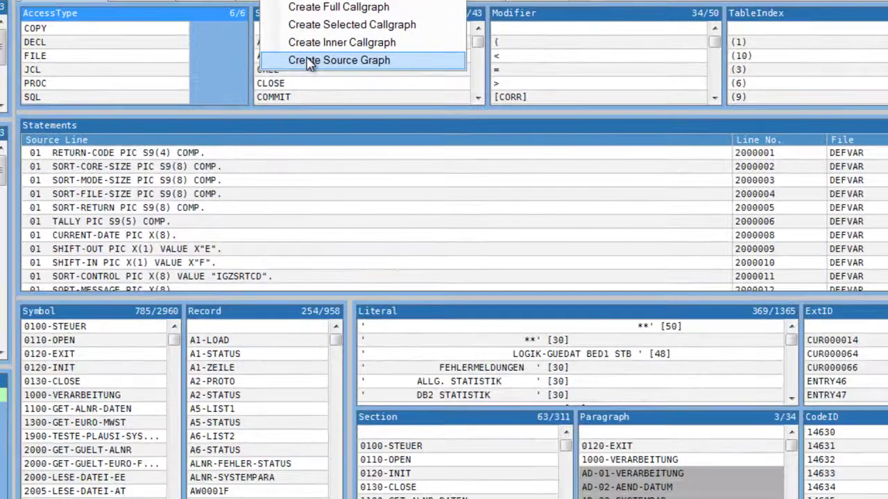
{"action": "left_click", "coordinate": [310, 61]}
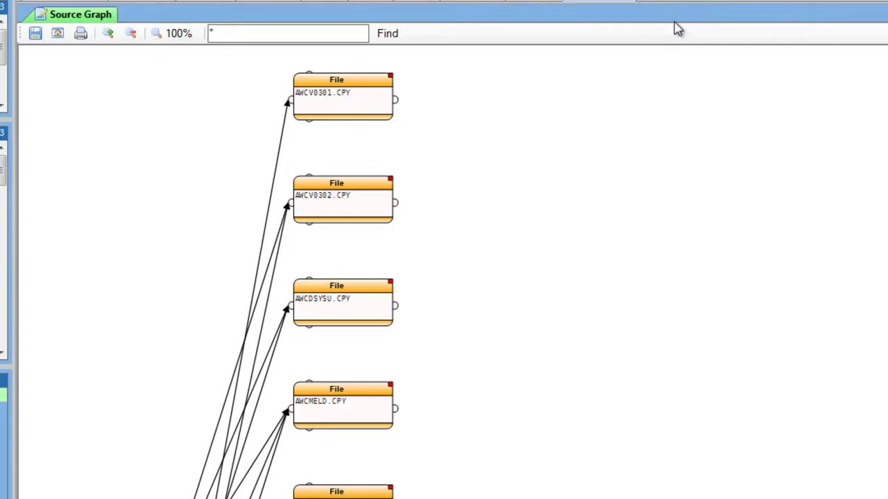
{"action": "scroll", "coordinate": [223, 272], "scroll_direction": "down", "scroll_amount": 10}
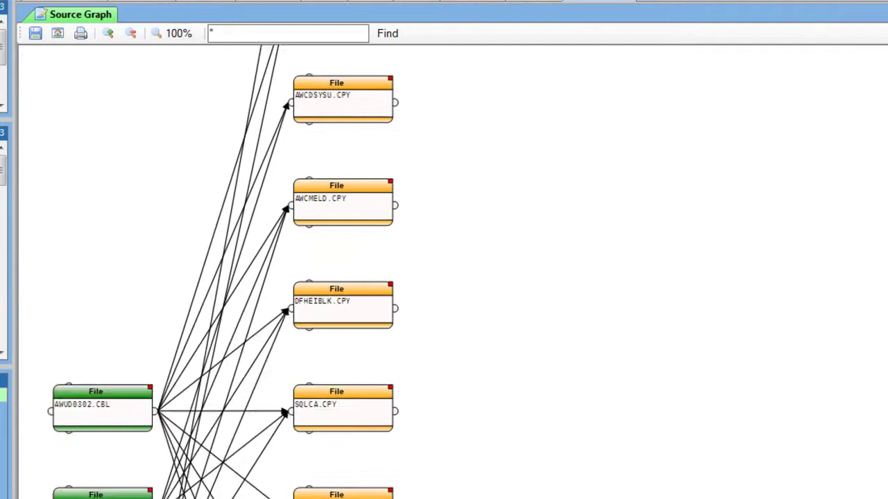
{"action": "scroll", "coordinate": [223, 272], "scroll_direction": "down", "scroll_amount": 1}
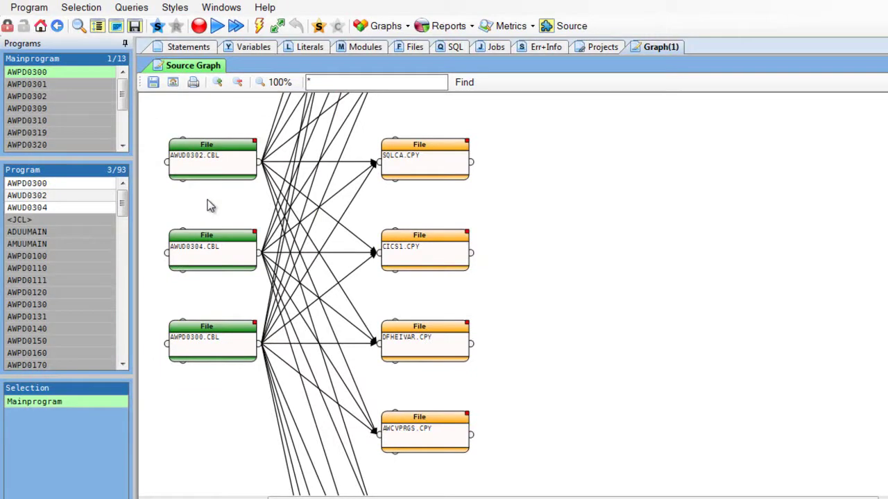
Hide the AWUD0302.CBL and AWUD0304.CBL nodes from the source graph.
{"action": "right_click", "coordinate": [238, 162]}
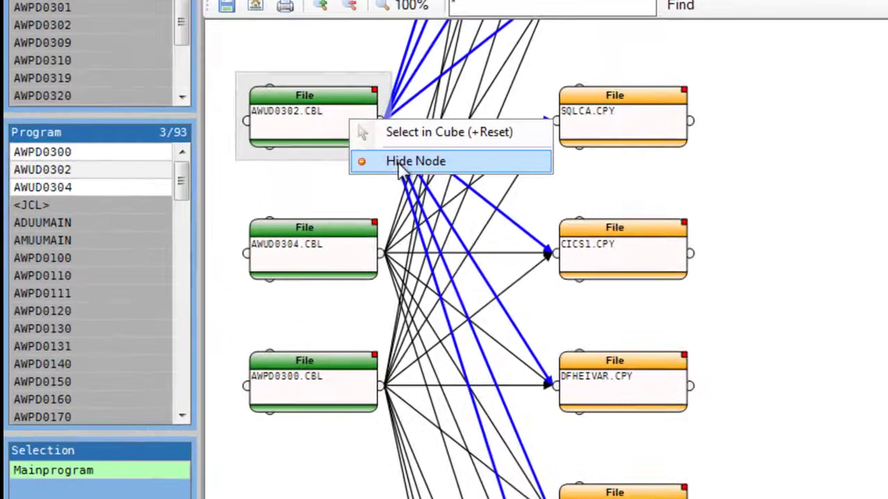
{"action": "left_click", "coordinate": [375, 169]}
{"action": "left_click", "coordinate": [339, 245]}
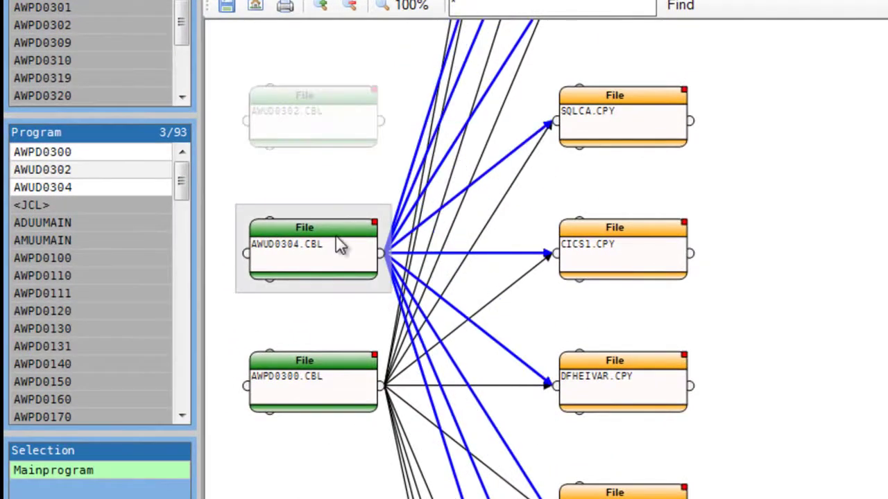
{"action": "right_click", "coordinate": [337, 245]}
{"action": "left_click", "coordinate": [393, 282]}
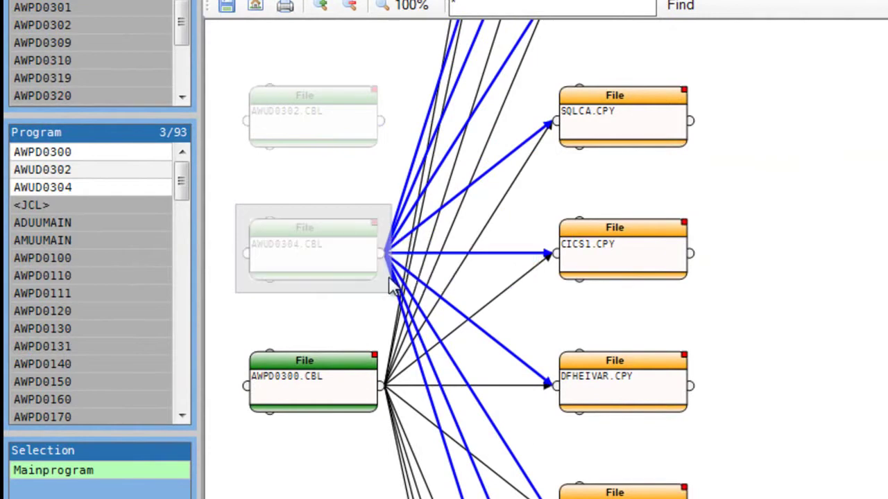
Limit the program selection to AWPD0300.CBL with Select in Cube (+Reset).
{"action": "left_click", "coordinate": [330, 386]}
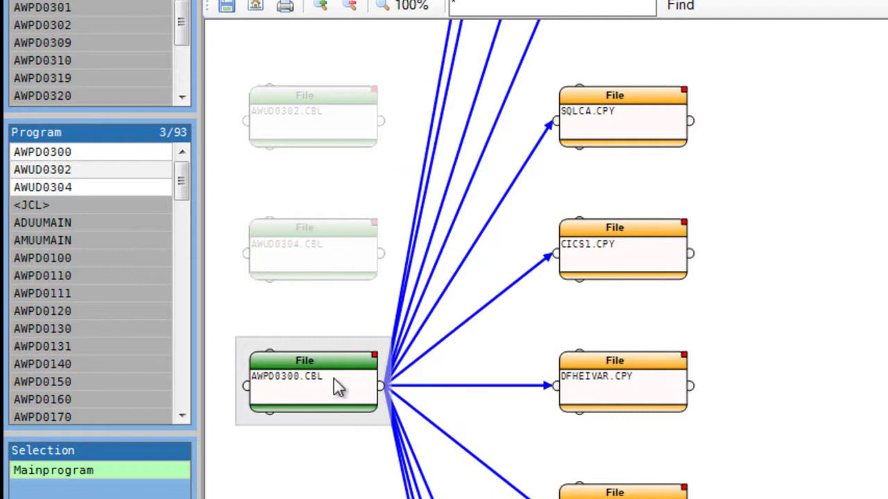
{"action": "right_click", "coordinate": [333, 383]}
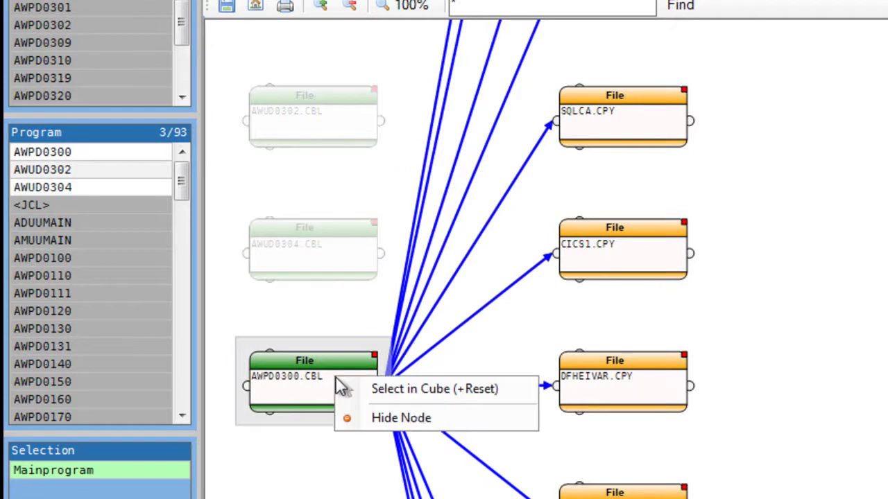
{"action": "left_click", "coordinate": [408, 392]}
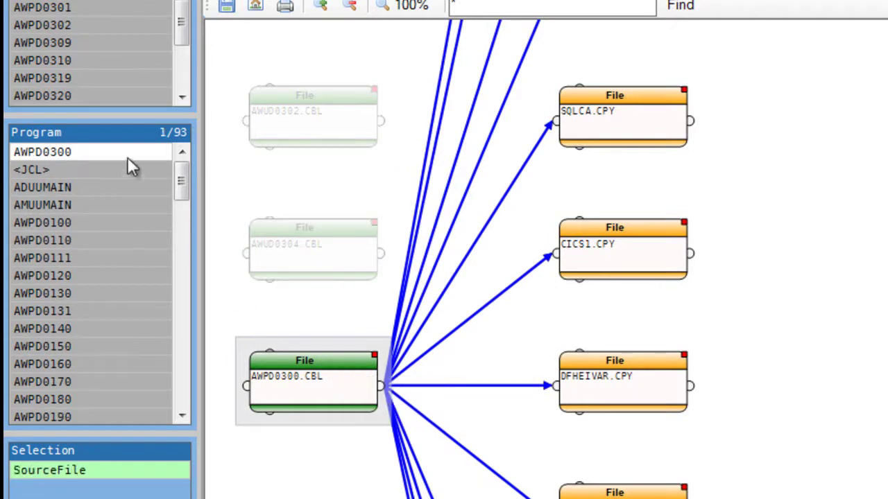
Bring the hidden AWUD0304.CBL and AWUD0302.CBL nodes back into the graph.
{"action": "right_click", "coordinate": [353, 250]}
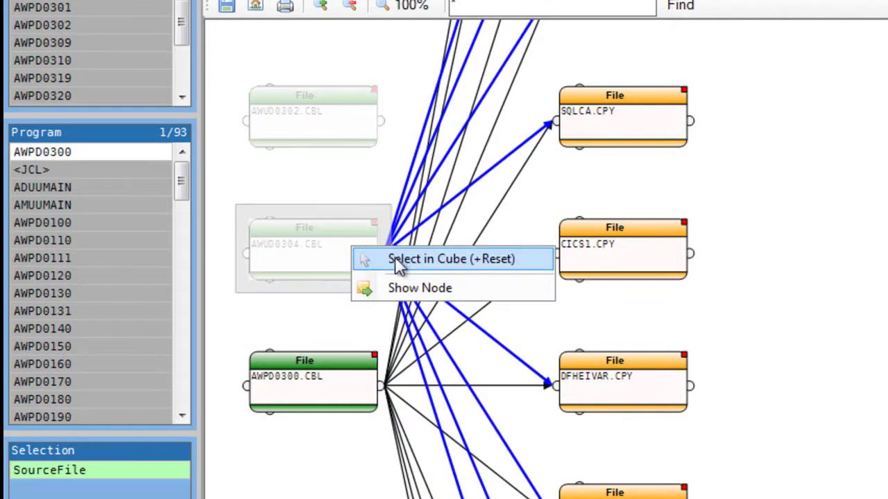
{"action": "left_click", "coordinate": [408, 289]}
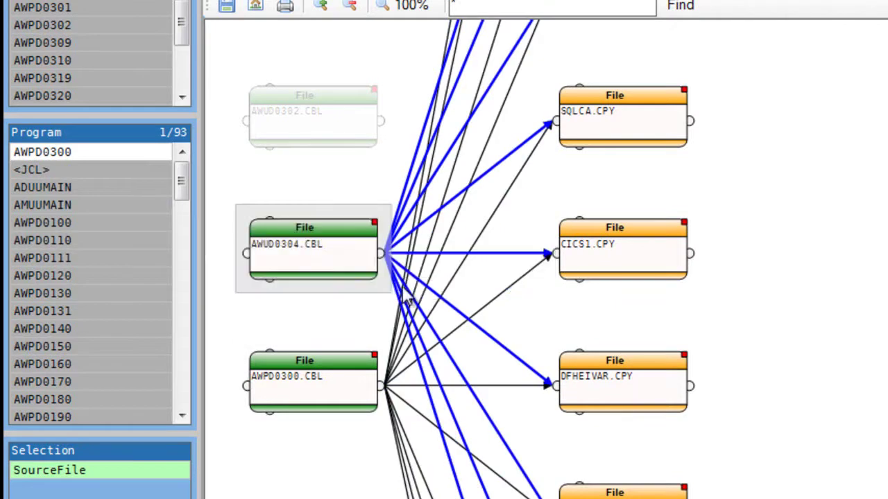
{"action": "left_click", "coordinate": [322, 141]}
{"action": "right_click", "coordinate": [378, 142]}
{"action": "left_click", "coordinate": [378, 175]}
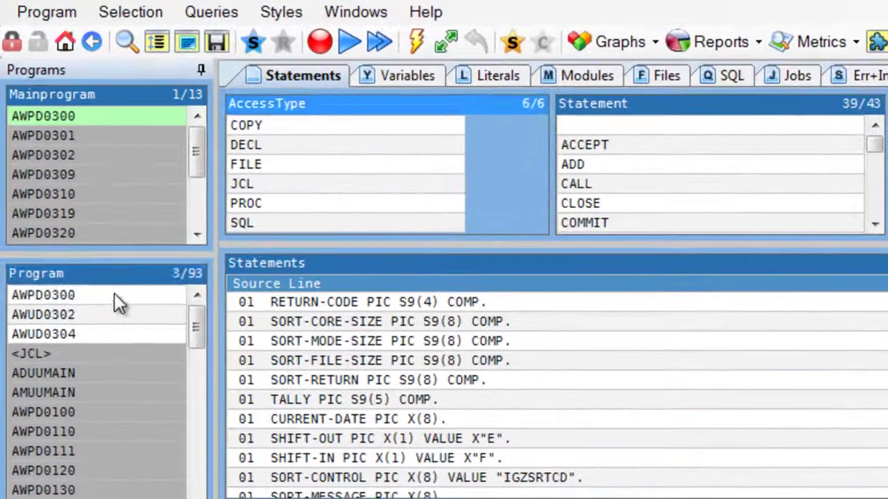
Select program AWPD0300 and create its Inner Callgraph.
{"action": "left_click", "coordinate": [71, 183]}
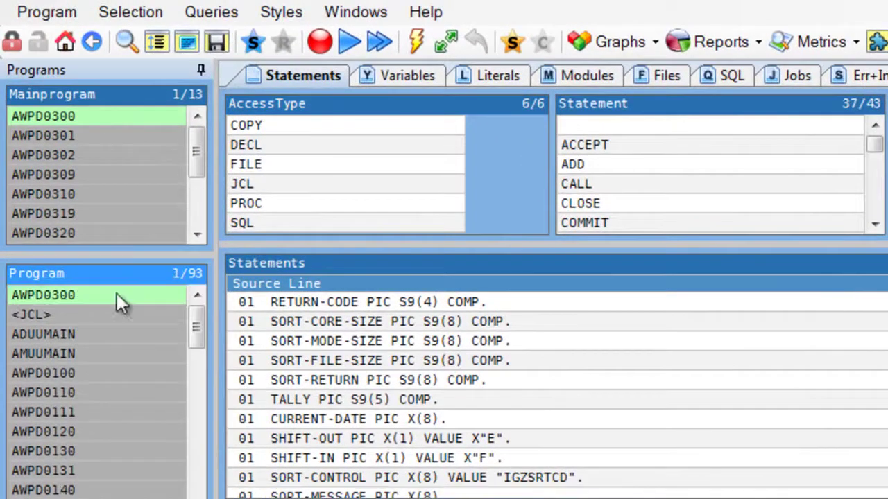
{"action": "left_click", "coordinate": [602, 44]}
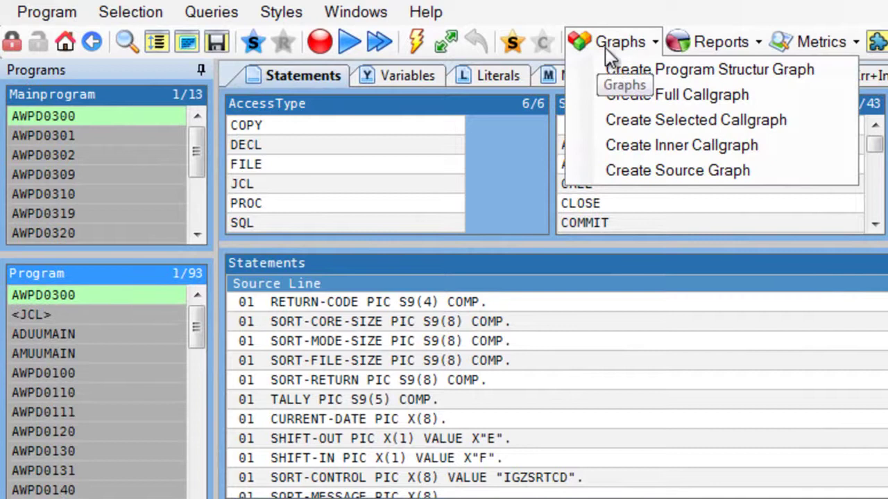
{"action": "left_click", "coordinate": [654, 146]}
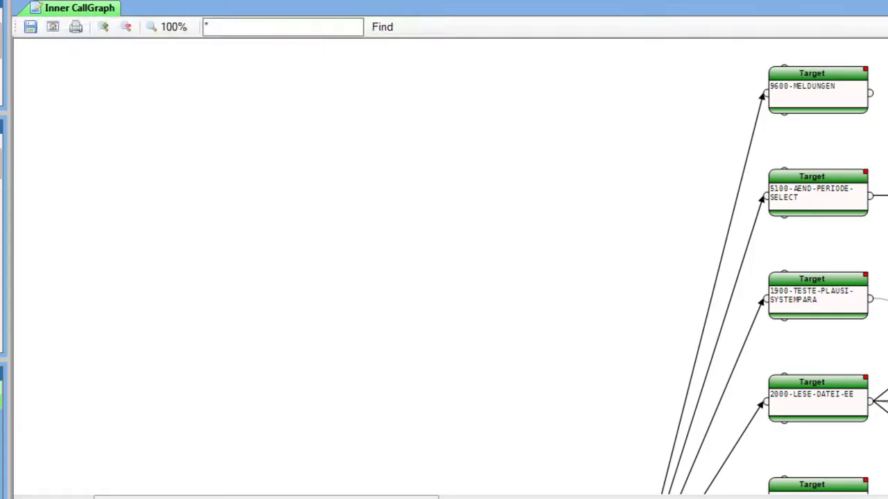
Pan the Inner CallGraph with the overview navigator to the paragraphs around 2600-DO-11.
{"action": "left_click", "coordinate": [808, 454]}
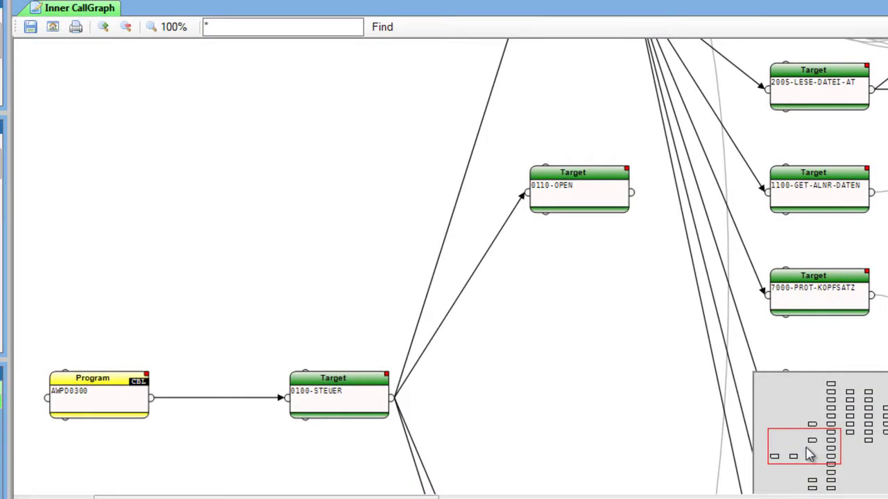
{"action": "left_click_drag", "start_coordinate": [808, 454], "coordinate": [887, 440]}
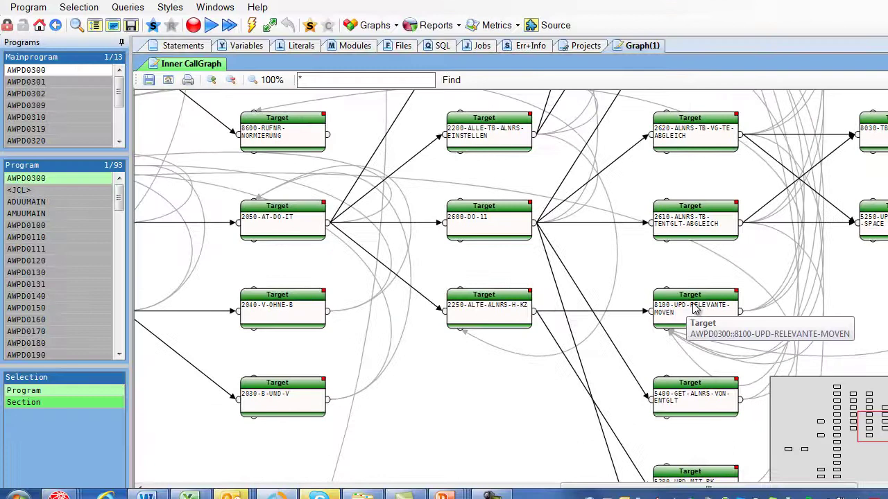
Select section 8100-UPD-RELEVANTE-MOVEN in the cube and show its statements.
{"action": "right_click", "coordinate": [692, 305]}
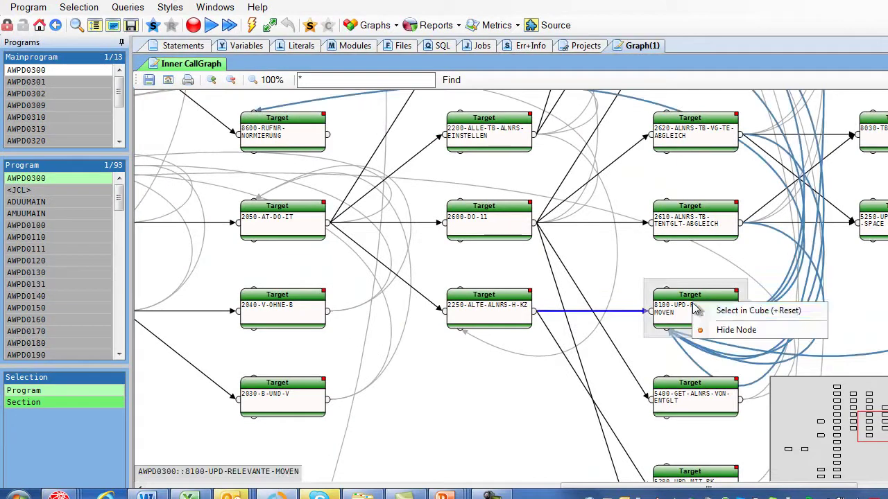
{"action": "left_click", "coordinate": [747, 312]}
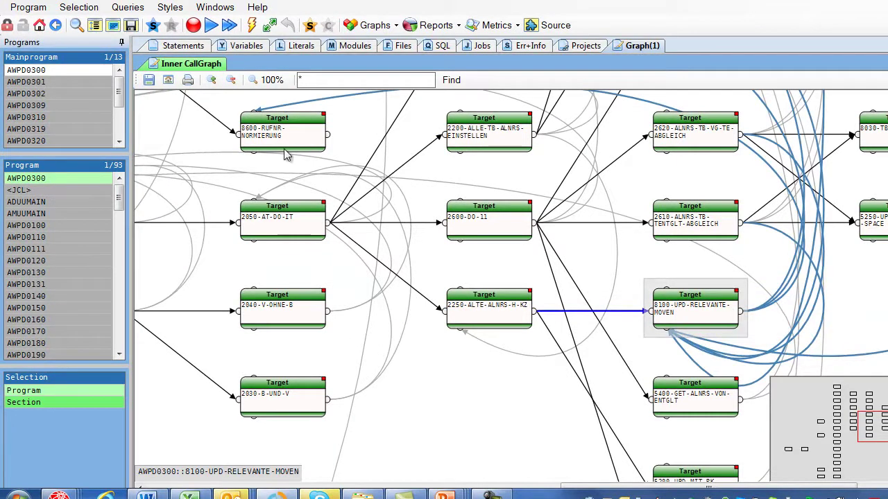
{"action": "left_click", "coordinate": [183, 45]}
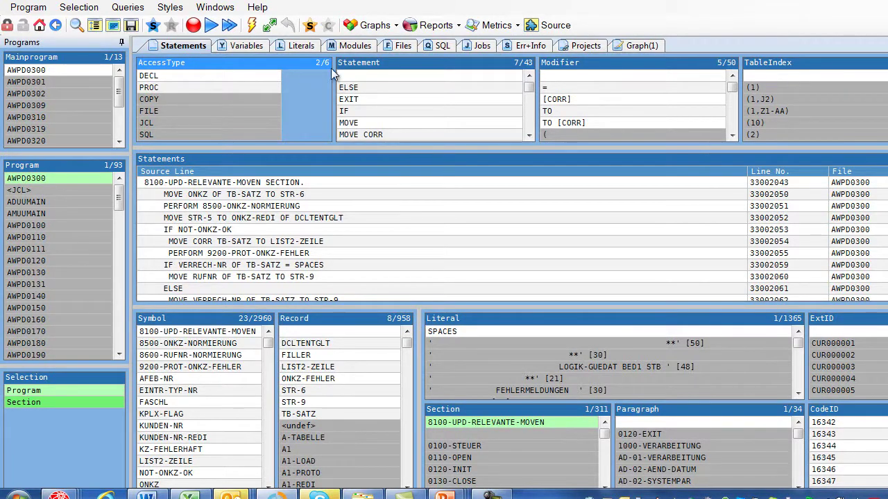
Reset the AccessType filter, then create AWPD0300's Program Structure Graph and expand its 51 sections.
{"action": "left_click", "coordinate": [303, 92]}
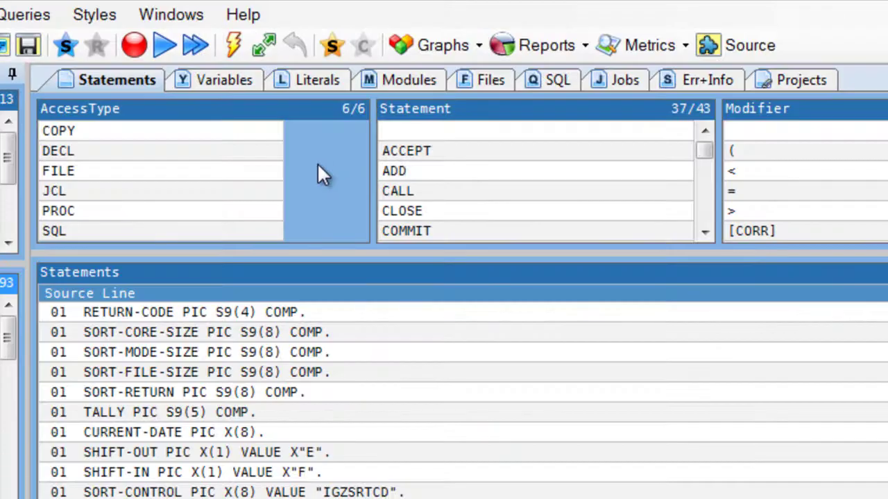
{"action": "left_click", "coordinate": [435, 47]}
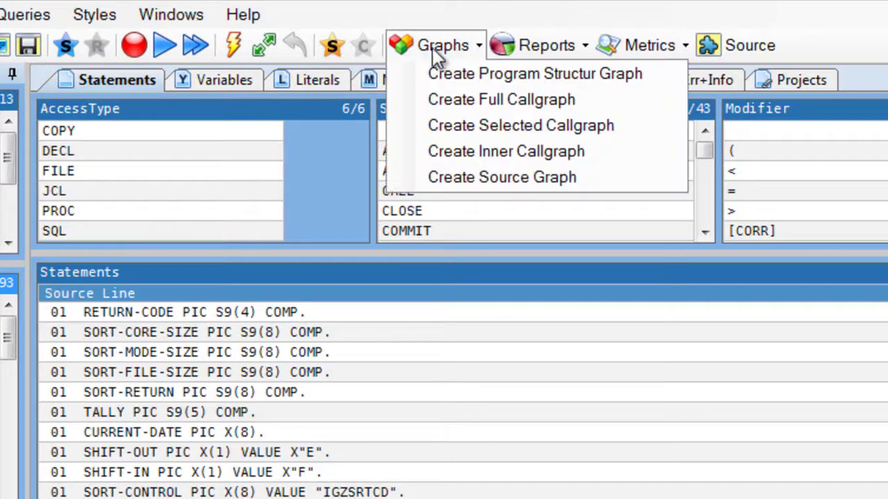
{"action": "left_click", "coordinate": [469, 74]}
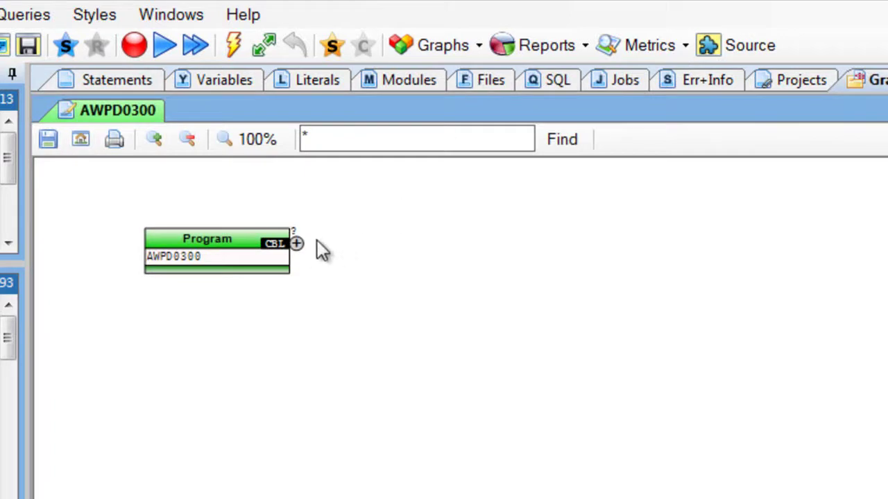
{"action": "left_click", "coordinate": [296, 243]}
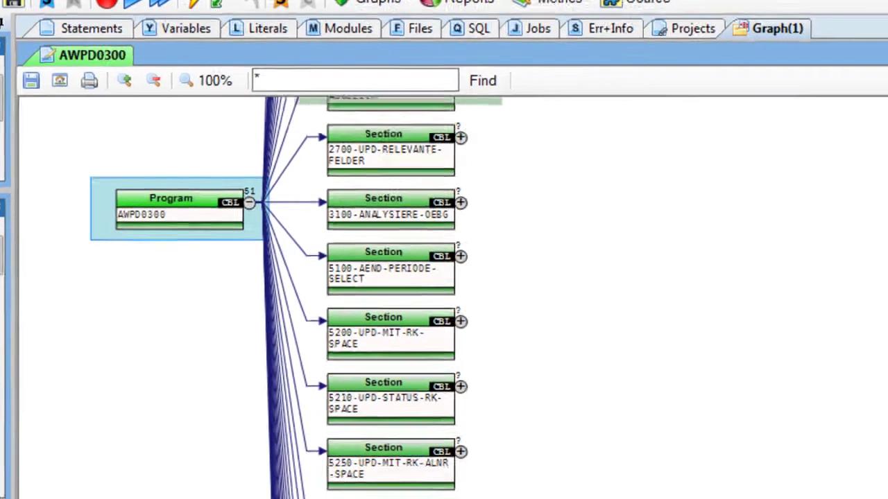
{"action": "scroll", "coordinate": [305, 257], "scroll_direction": "up", "scroll_amount": 10}
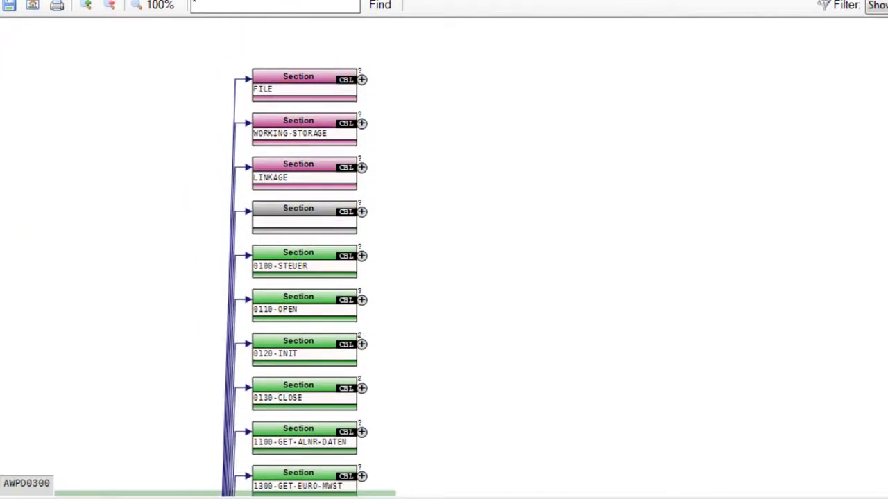
Expand the FILE, 0100-STEUER, 0110-OPEN and 0120-INIT nodes in the graph.
{"action": "left_click", "coordinate": [362, 80]}
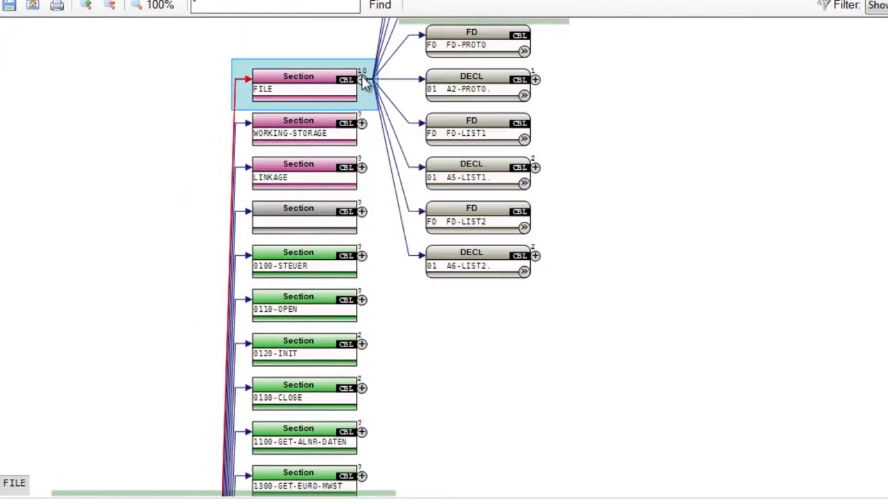
{"action": "left_click", "coordinate": [362, 256]}
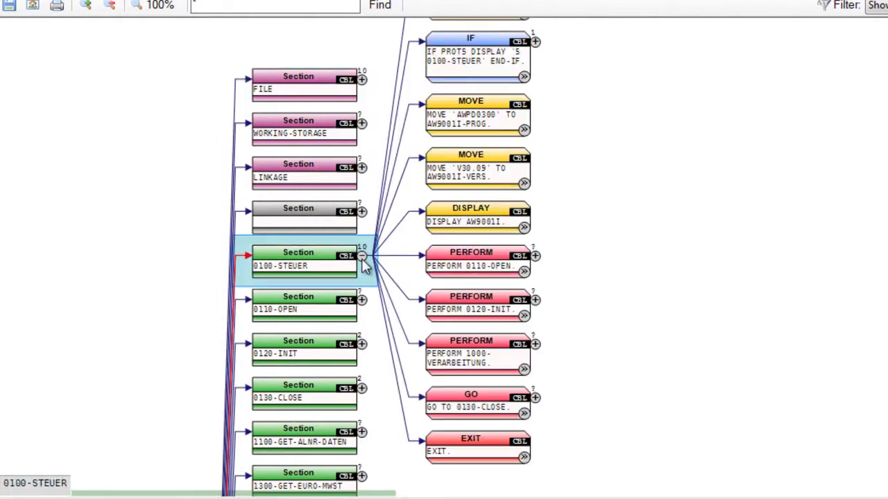
{"action": "left_click", "coordinate": [535, 256]}
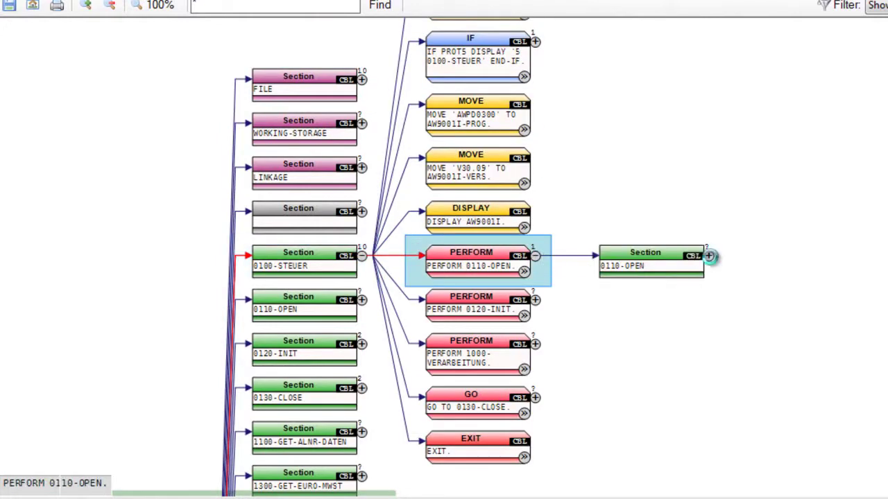
{"action": "left_click", "coordinate": [708, 256]}
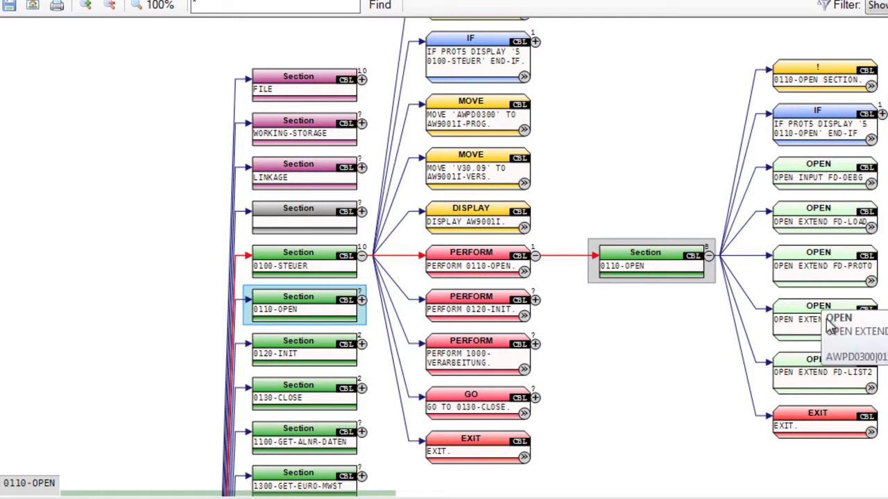
{"action": "left_click", "coordinate": [362, 344]}
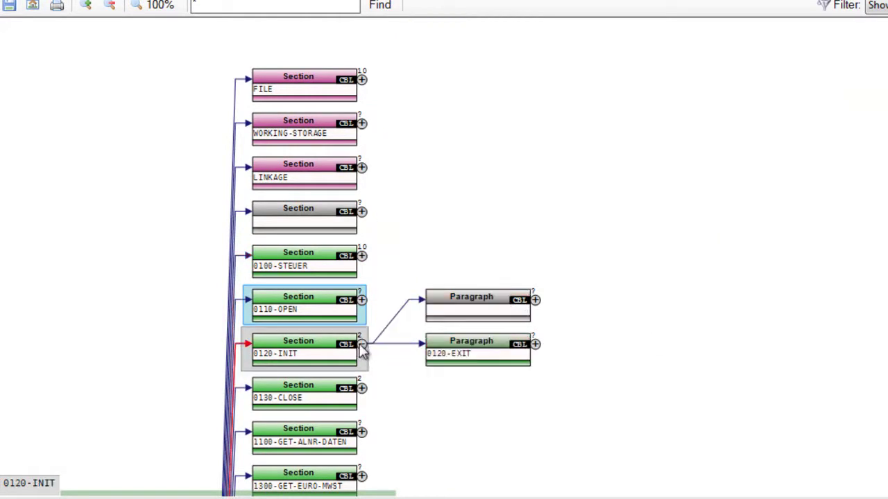
{"action": "left_click", "coordinate": [536, 343]}
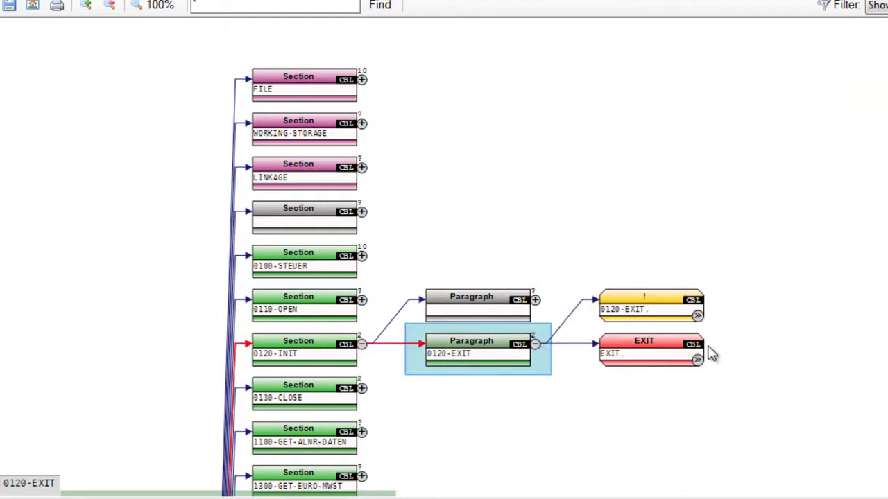
Expand 0130-CLOSE, 1000-VERARBEITUNG, IF PARM-MODUS-EE and 2000-LESE-DATEI-EE down to the READ-FERTIG loop.
{"action": "left_click", "coordinate": [362, 389]}
{"action": "left_click", "coordinate": [535, 388]}
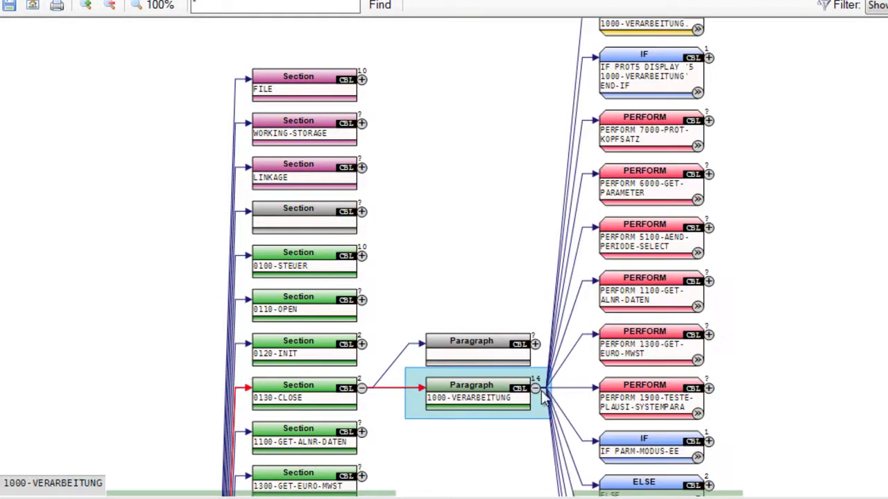
{"action": "left_click", "coordinate": [709, 442]}
{"action": "left_click", "coordinate": [882, 442]}
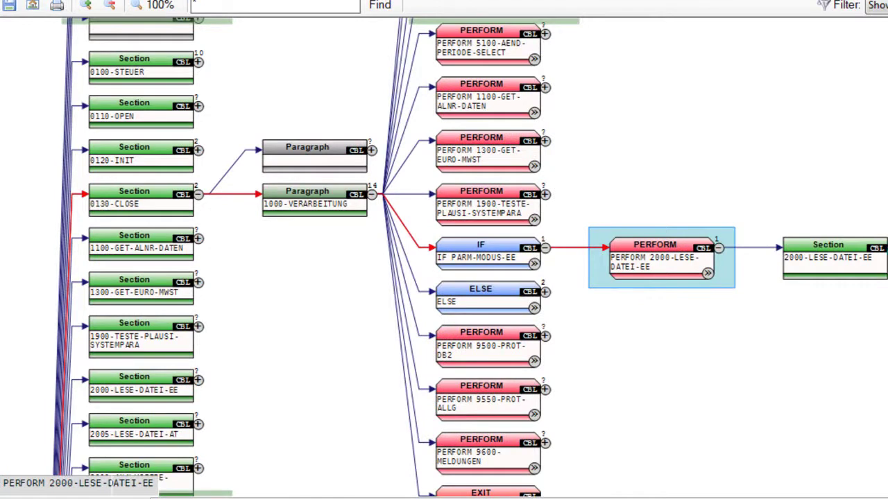
{"action": "left_click", "coordinate": [827, 251]}
{"action": "left_click", "coordinate": [828, 299]}
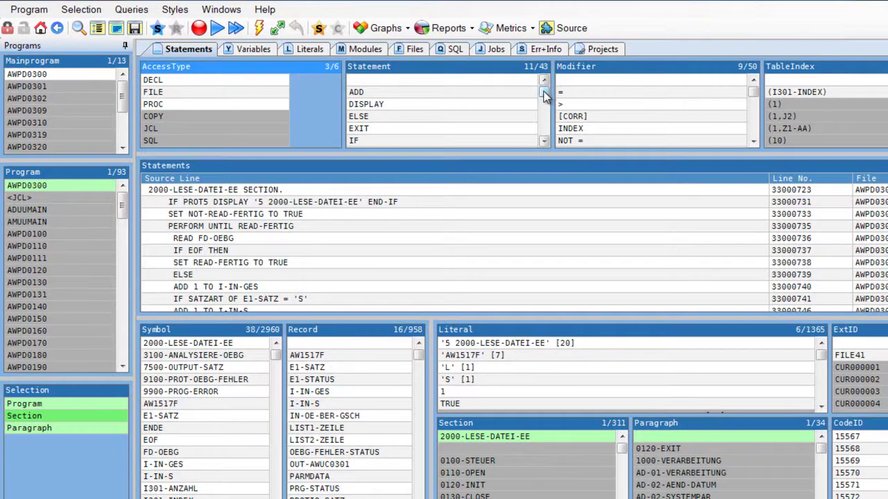
Filter statements to READ, save them as the highlight buffer, and create AWPD0300's Program Structure Graph.
{"action": "left_click_drag", "start_coordinate": [543, 90], "coordinate": [543, 96]}
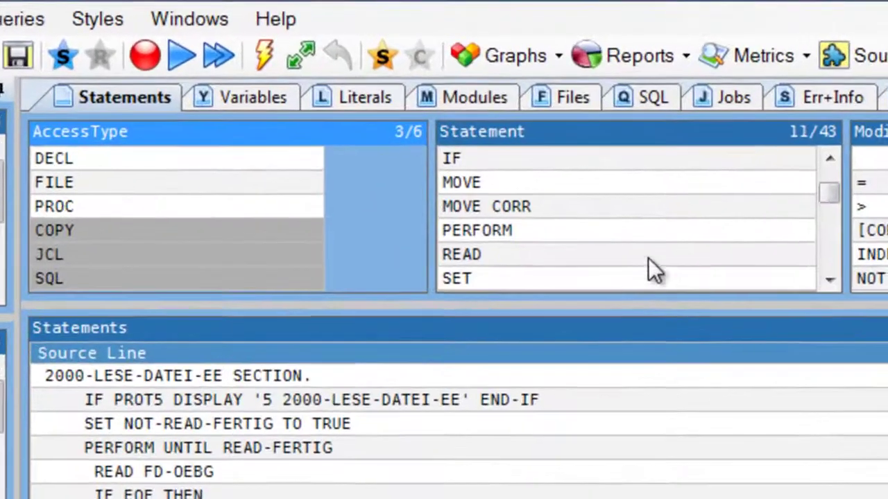
{"action": "left_click", "coordinate": [507, 258]}
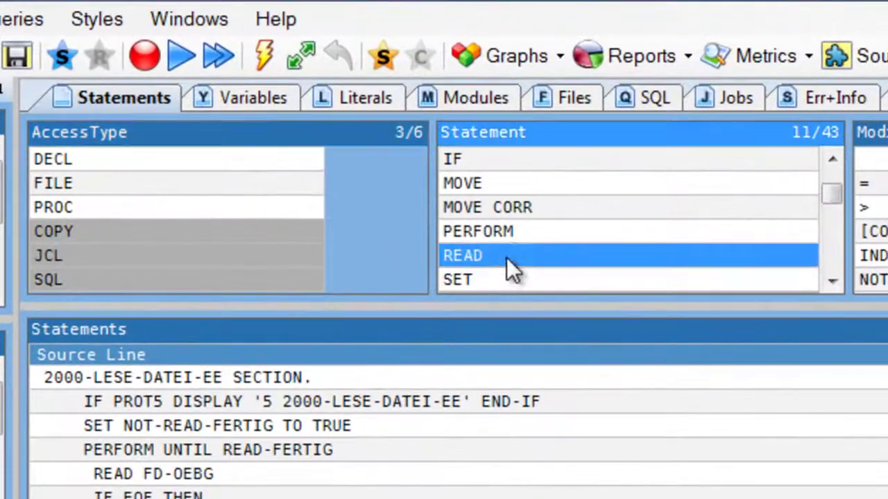
{"action": "left_click", "coordinate": [386, 58]}
{"action": "left_click", "coordinate": [505, 64]}
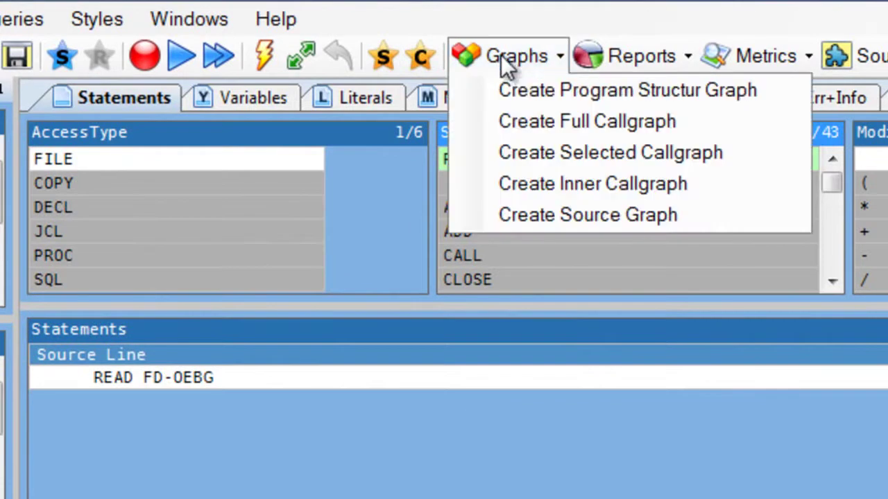
{"action": "left_click", "coordinate": [544, 91]}
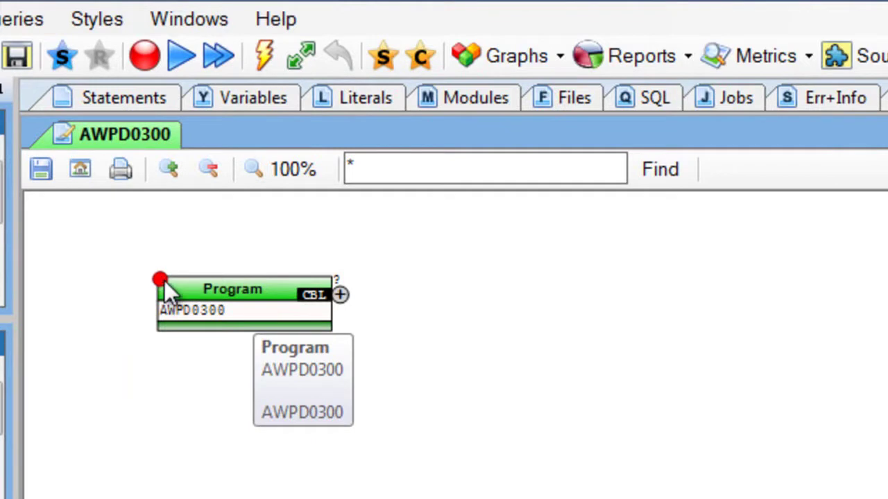
Use Find Highlight Up, then expand 2000-LESE-DATEI-EE and its PERFORM loop to reach READ FD-OEBG.
{"action": "left_click", "coordinate": [340, 295]}
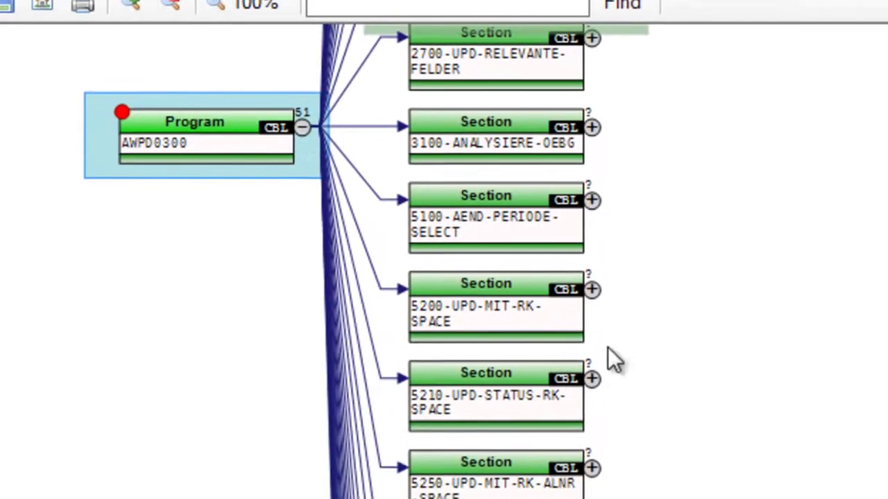
{"action": "right_click", "coordinate": [458, 364]}
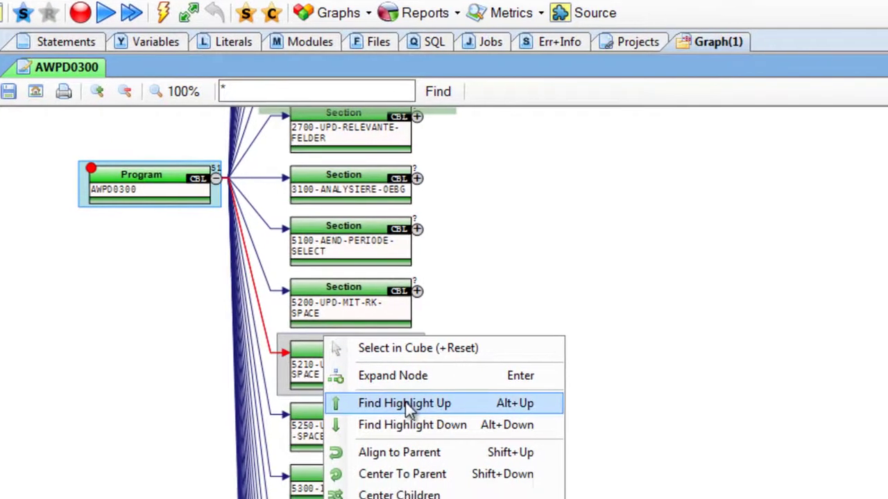
{"action": "left_click", "coordinate": [409, 403]}
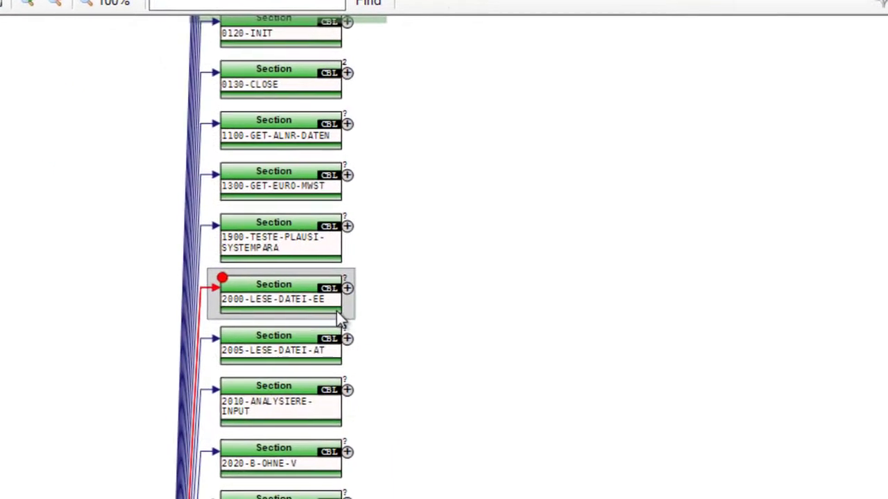
{"action": "left_click", "coordinate": [347, 288]}
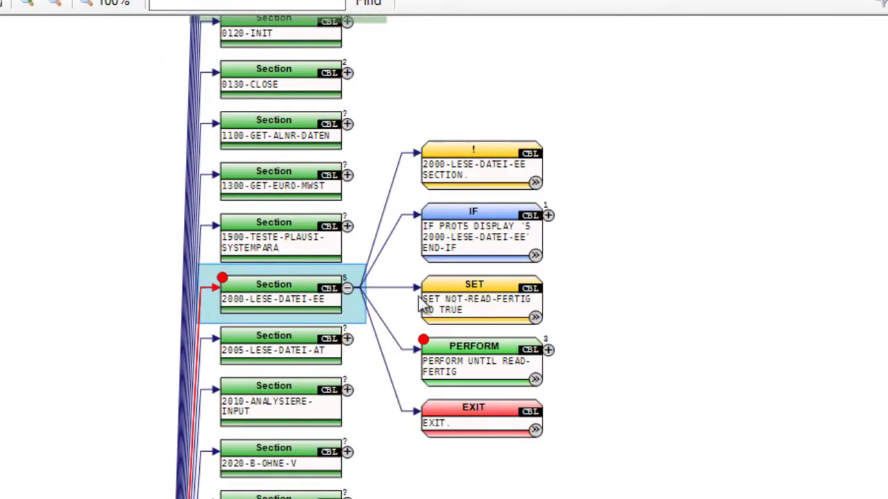
{"action": "left_click", "coordinate": [548, 349]}
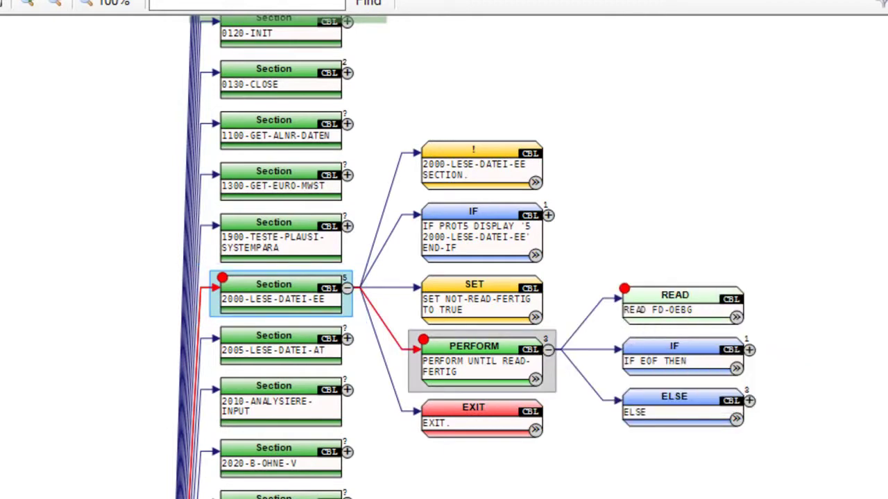
{"action": "scroll", "coordinate": [466, 256], "scroll_direction": "up", "scroll_amount": 1}
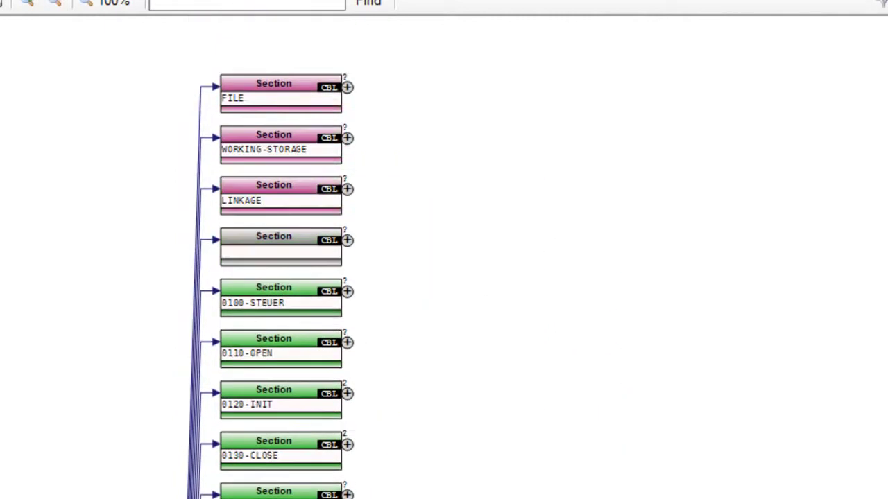
{"action": "scroll", "coordinate": [278, 257], "scroll_direction": "down", "scroll_amount": 20}
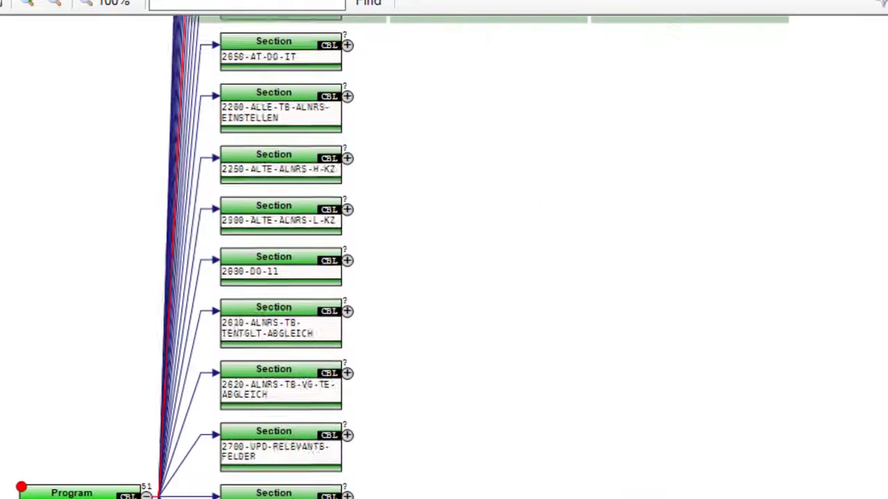
{"action": "scroll", "coordinate": [277, 256], "scroll_direction": "down", "scroll_amount": 15}
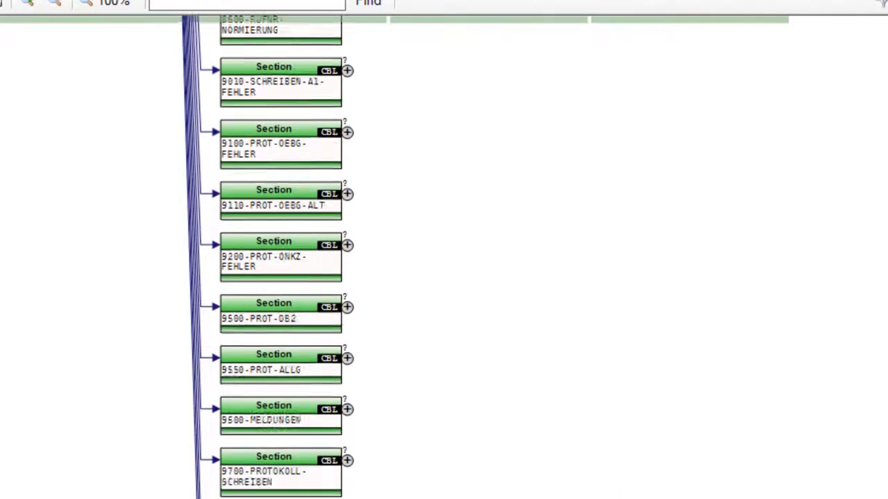